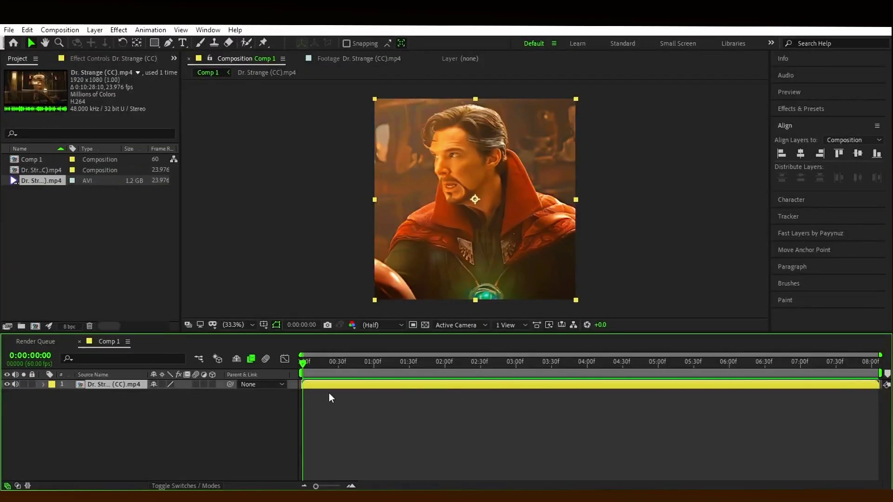
- Skim the clip and confirm the composition settings are 1080×1080 at 60 fps
{"action": "left_click", "coordinate": [318, 363]}
{"action": "left_click_drag", "start_coordinate": [316, 363], "coordinate": [144, 420]}
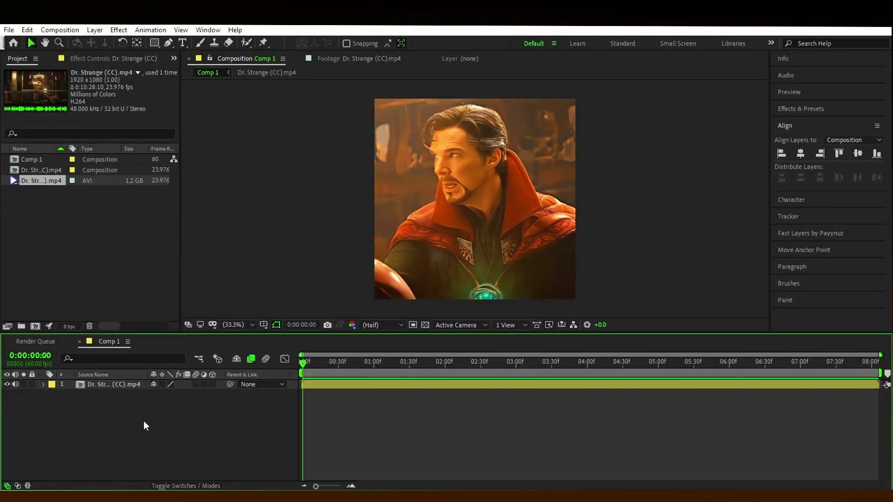
{"action": "left_click", "coordinate": [115, 394]}
{"action": "left_click", "coordinate": [281, 58]}
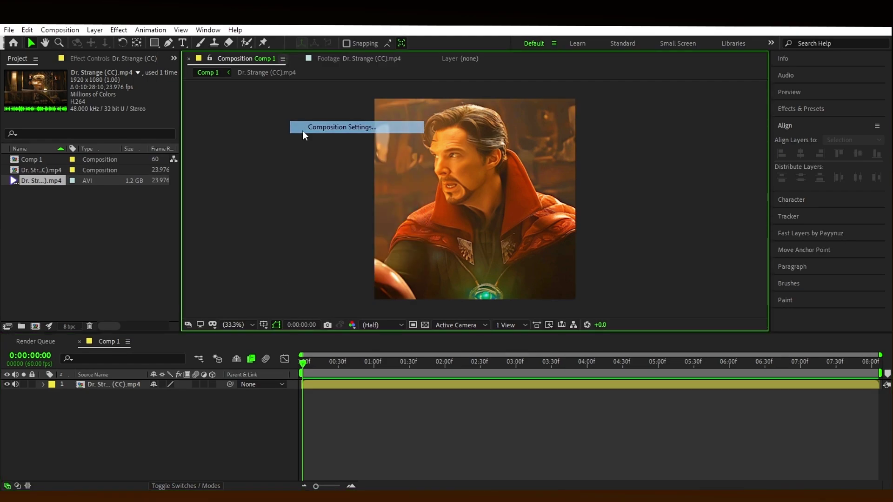
{"action": "left_click", "coordinate": [305, 132]}
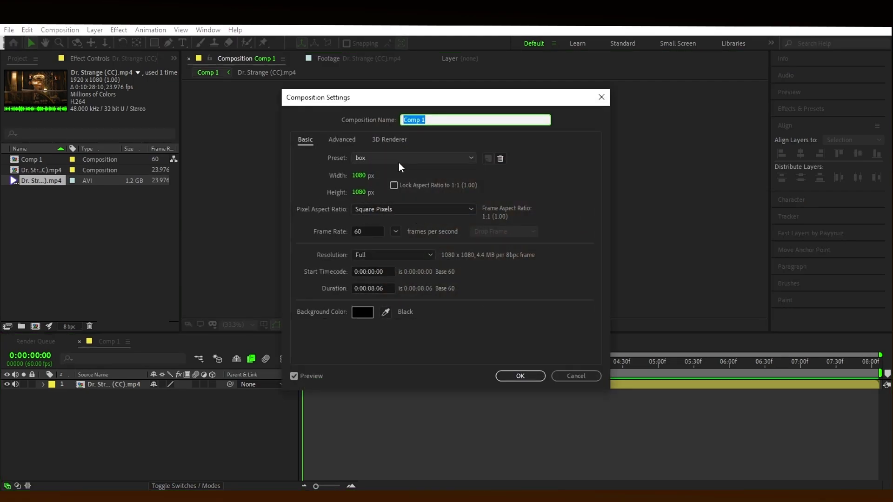
{"action": "left_click", "coordinate": [520, 375]}
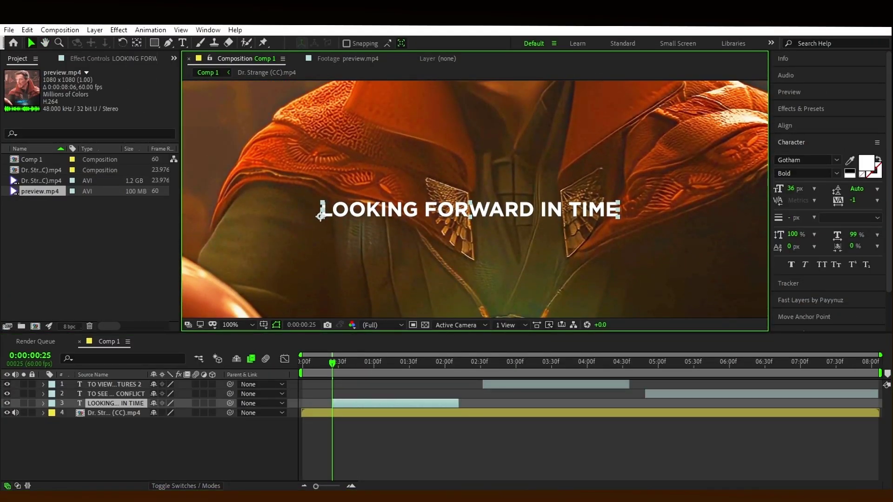
- Centre the text anchor, check the other two subtitles, and start editing LOOKING FORWARD IN TIME
{"action": "key", "text": "ctrl+alt+Home"}
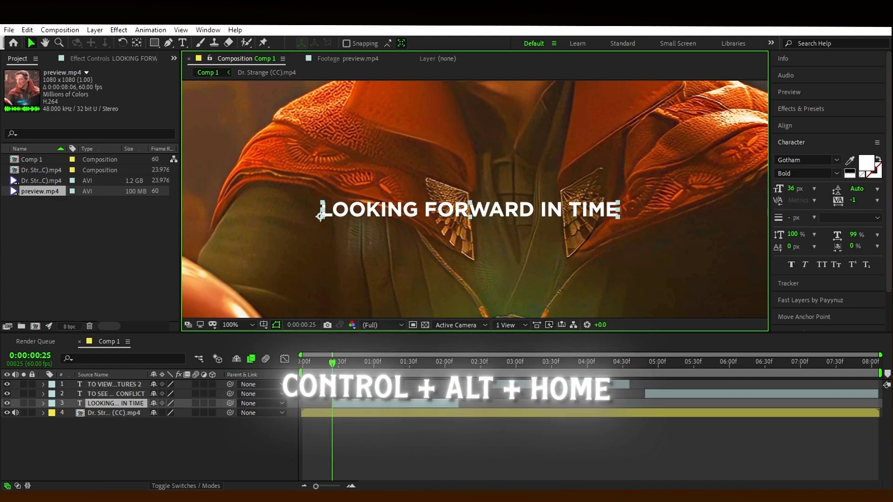
{"action": "left_click", "coordinate": [537, 361]}
{"action": "left_click", "coordinate": [542, 384]}
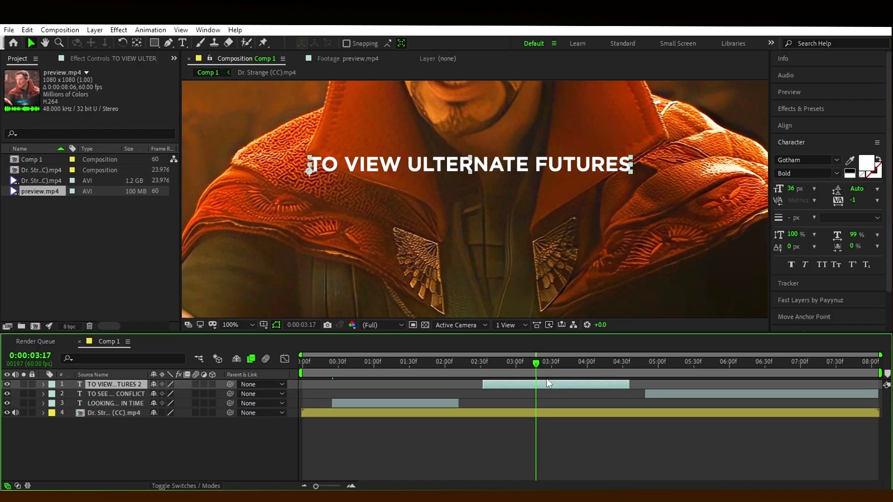
{"action": "left_click", "coordinate": [744, 362]}
{"action": "left_click", "coordinate": [736, 393]}
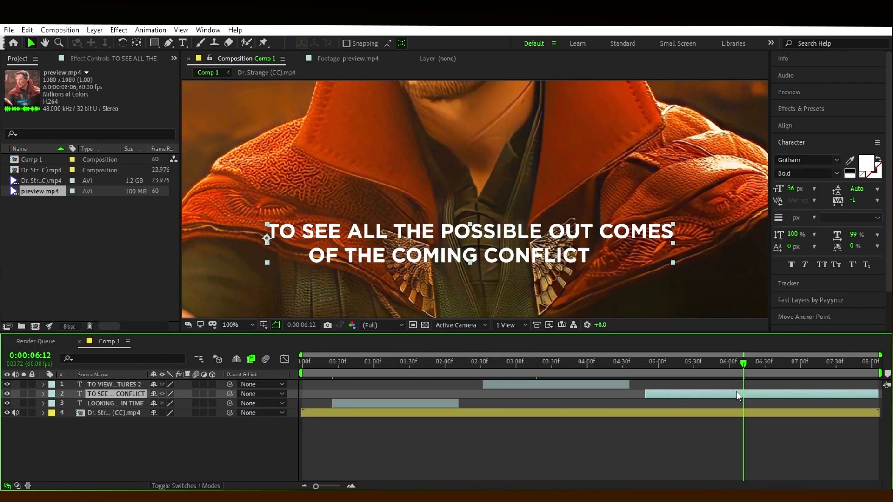
{"action": "scroll", "coordinate": [523, 153], "scroll_direction": "down", "scroll_amount": 2}
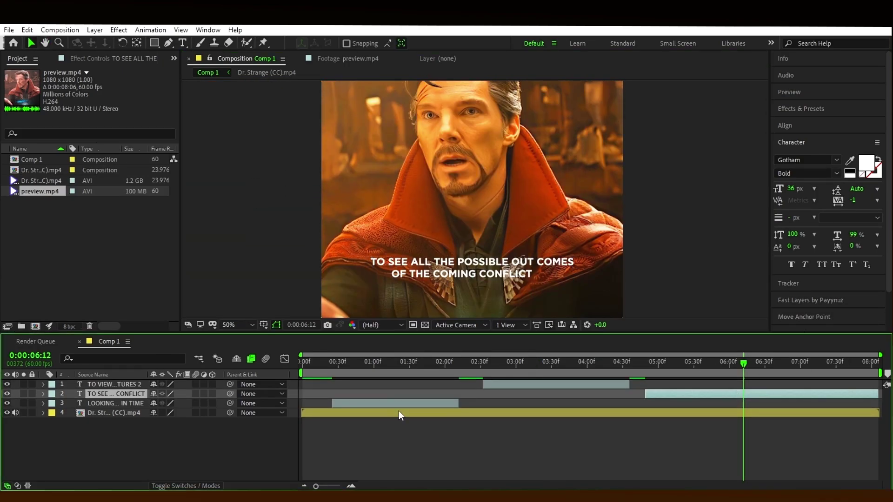
{"action": "double_click", "coordinate": [513, 253]}
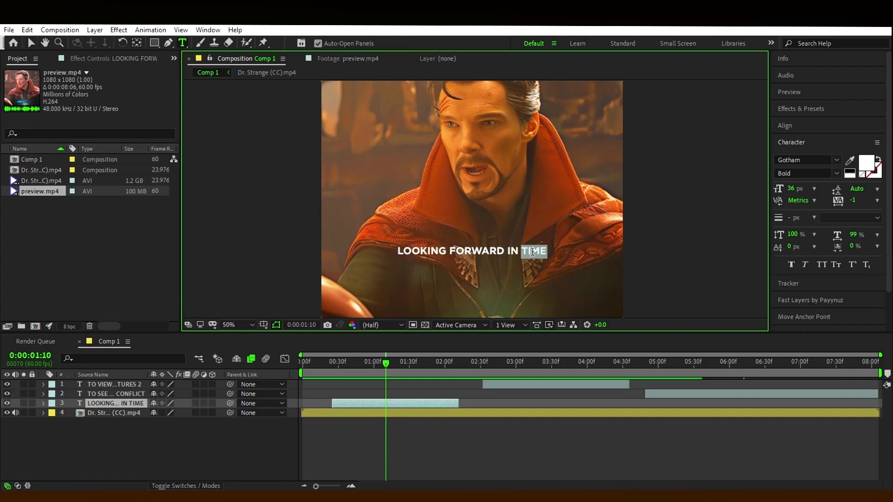
- Colour TIME green and ULTERNATE cyan (00EAFF)
{"action": "left_click", "coordinate": [866, 163]}
{"action": "left_click", "coordinate": [458, 279]}
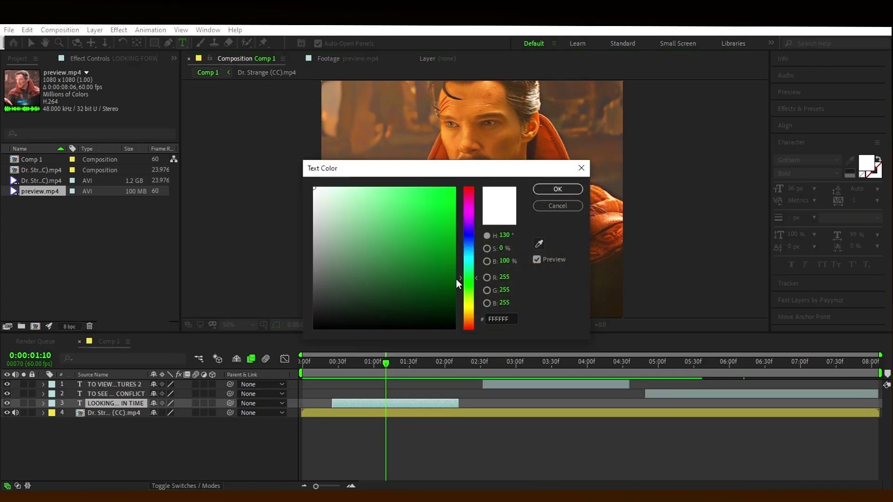
{"action": "left_click", "coordinate": [557, 189]}
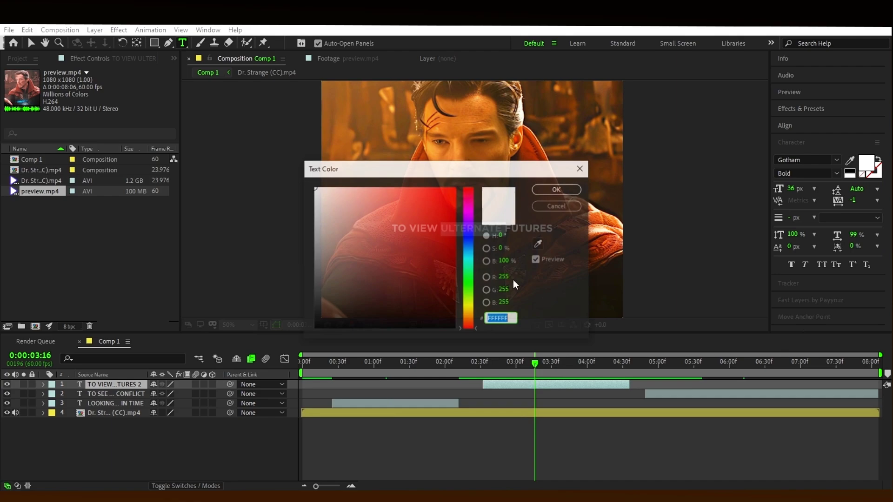
{"action": "type", "text": "00EAFF"}
{"action": "left_click", "coordinate": [558, 188]}
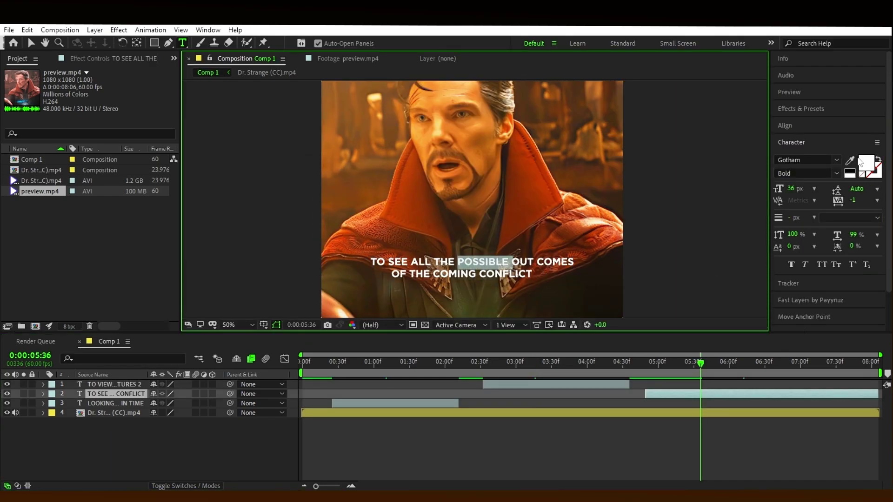
- Give POSSIBLE a white outline and make CONFLICT red with a stroke
{"action": "left_click", "coordinate": [874, 176]}
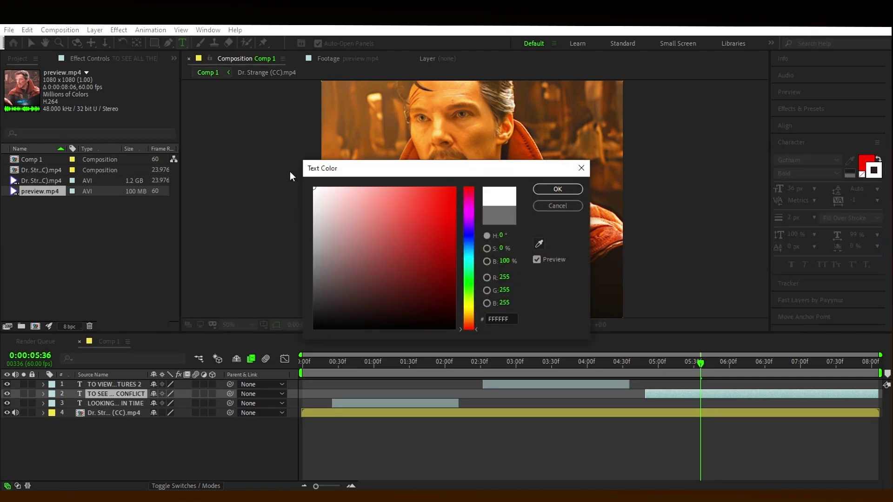
{"action": "key", "text": "Return"}
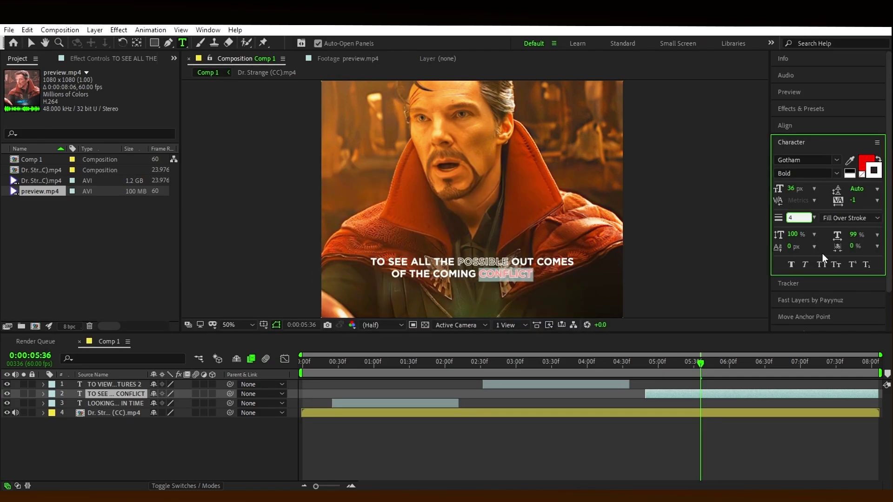
{"action": "left_click", "coordinate": [667, 369]}
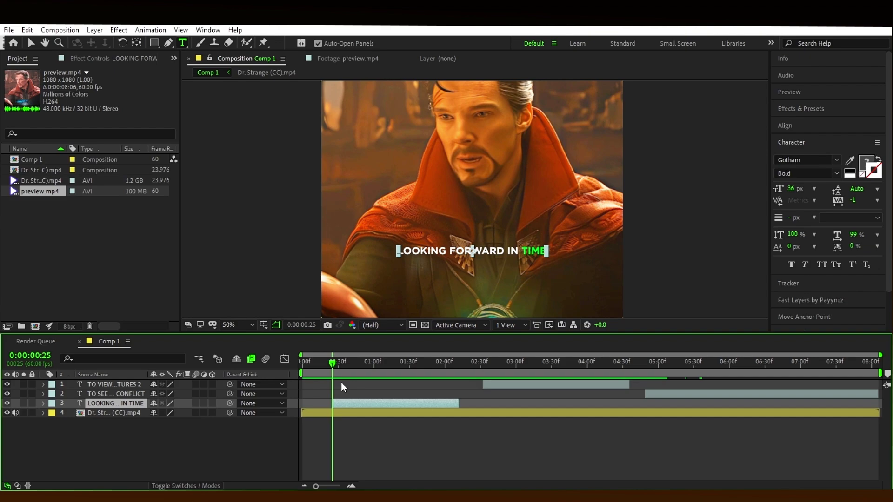
- Apply the Fade Up Words preset to LOOKING FORWARD IN TIME and show its Start keyframes
{"action": "key", "text": "ctrl+space"}
{"action": "type", "text": "fade"}
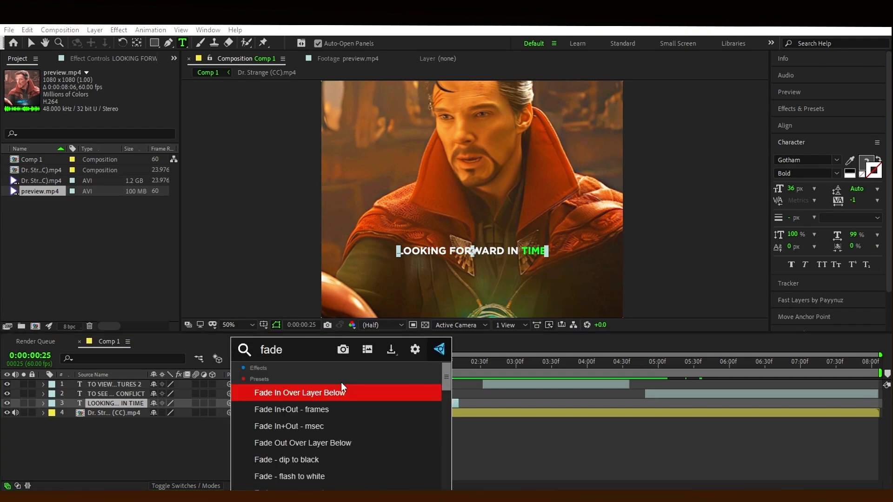
{"action": "type", "text": " up"}
{"action": "left_click", "coordinate": [309, 444]}
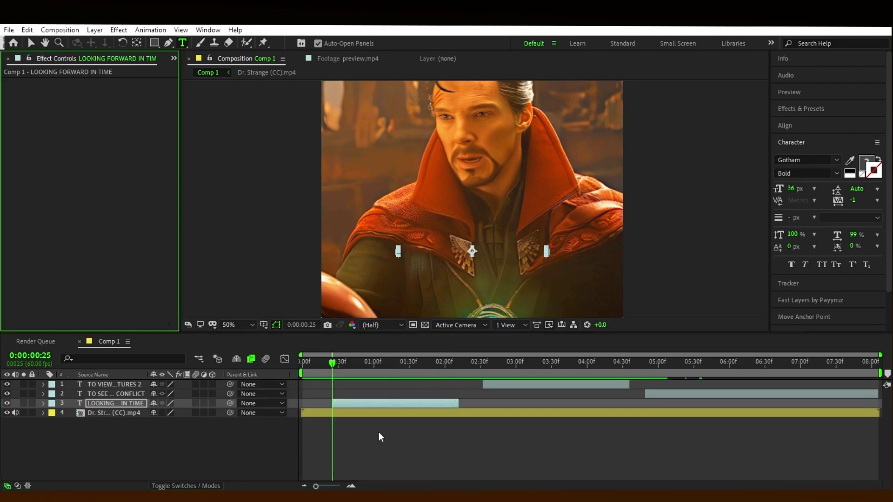
{"action": "left_click", "coordinate": [378, 433]}
{"action": "key", "text": "v"}
{"action": "key", "text": "u"}
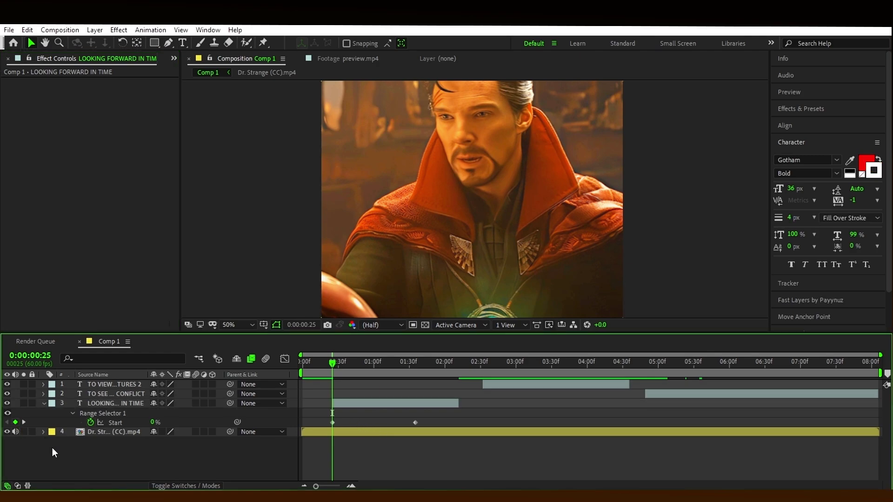
- Go to the first subtitle's out point, collapse the expanded layers, and move to the second subtitle
{"action": "left_click", "coordinate": [46, 437]}
{"action": "left_click", "coordinate": [42, 432]}
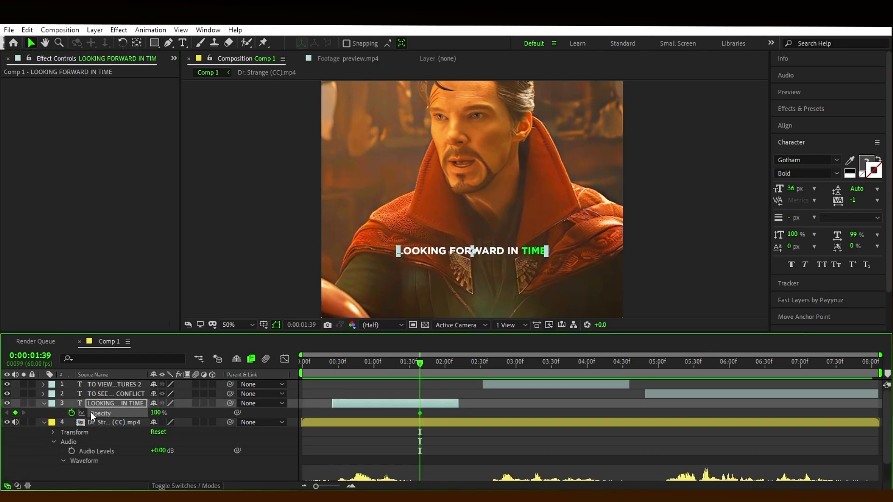
{"action": "key", "text": "o"}
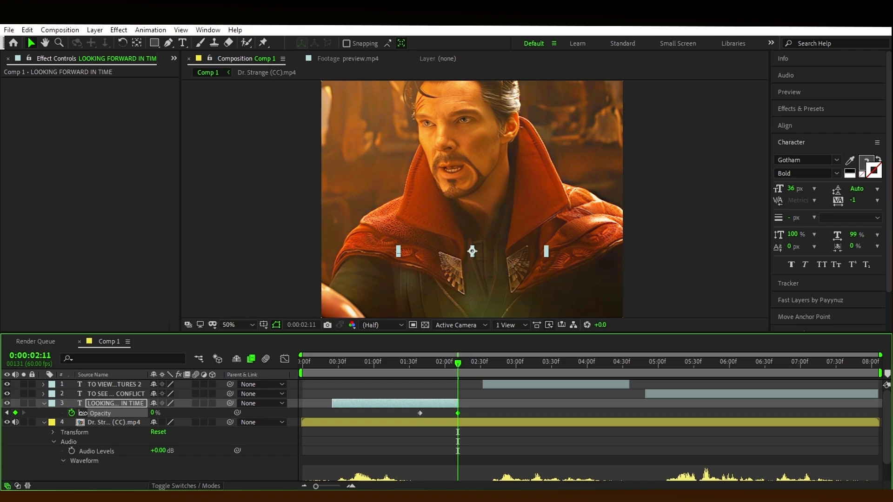
{"action": "left_click", "coordinate": [44, 403]}
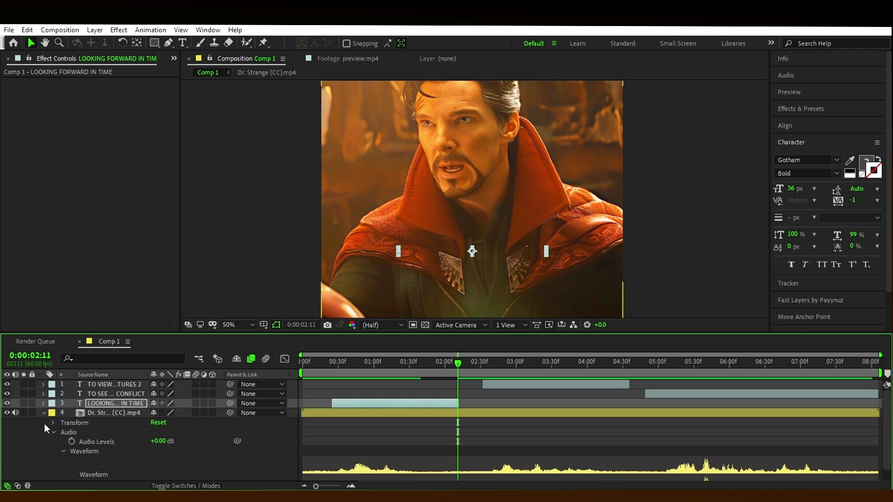
{"action": "left_click", "coordinate": [44, 414]}
{"action": "left_click", "coordinate": [488, 431]}
{"action": "left_click", "coordinate": [471, 364]}
{"action": "left_click_drag", "start_coordinate": [471, 364], "coordinate": [611, 363]}
- Keyframe TO VIEW ULTERNATE FUTURES' Opacity for a fade-out at its end
{"action": "left_click", "coordinate": [503, 384]}
{"action": "key", "text": "ctrl+space"}
{"action": "key", "text": "Escape"}
{"action": "key", "text": "t"}
{"action": "left_click", "coordinate": [71, 394]}
{"action": "key", "text": "t"}
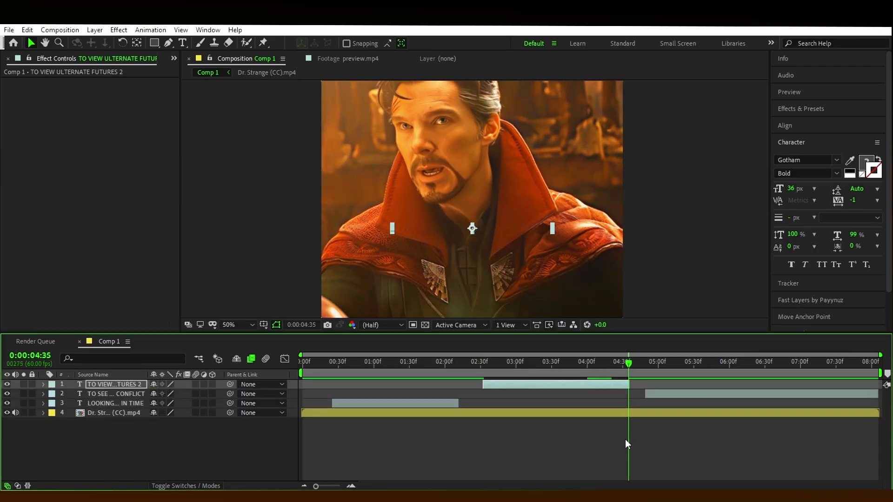
- Apply the fade-up preset to the CONFLICT subtitle and rewind to the start
{"action": "key", "text": "ctrl+Down"}
{"action": "key", "text": "ctrl+space"}
{"action": "type", "text": "fade"}
{"action": "key", "text": "Return"}
{"action": "left_click", "coordinate": [784, 368]}
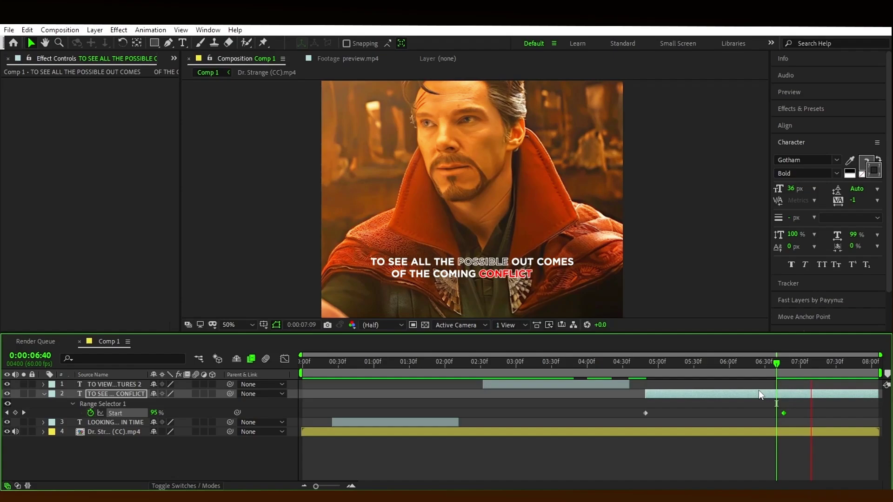
{"action": "key", "text": "Home"}
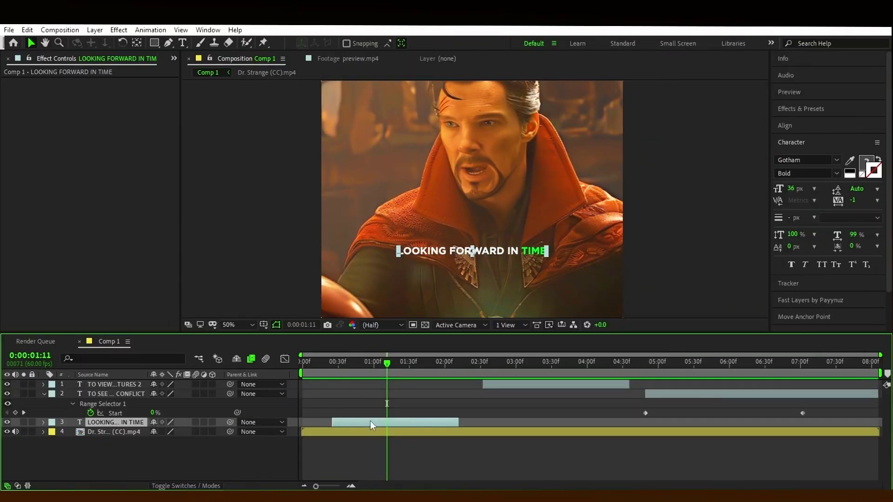
- Apply Deep Glow to the subtitle with Exposure 0.60
{"action": "key", "text": "ctrl+space"}
{"action": "type", "text": "dee"}
{"action": "left_click", "coordinate": [370, 424]}
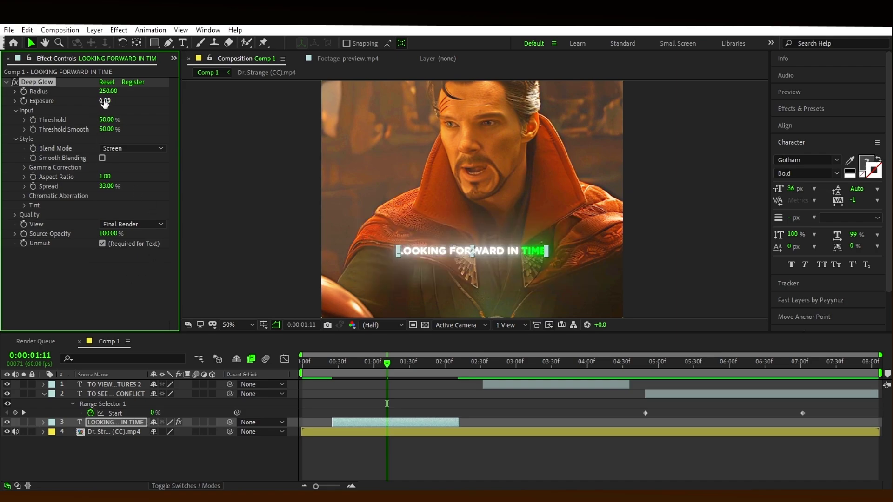
{"action": "type", "text": "0.6"}
{"action": "key", "text": "Return"}
{"action": "left_click", "coordinate": [7, 82]}
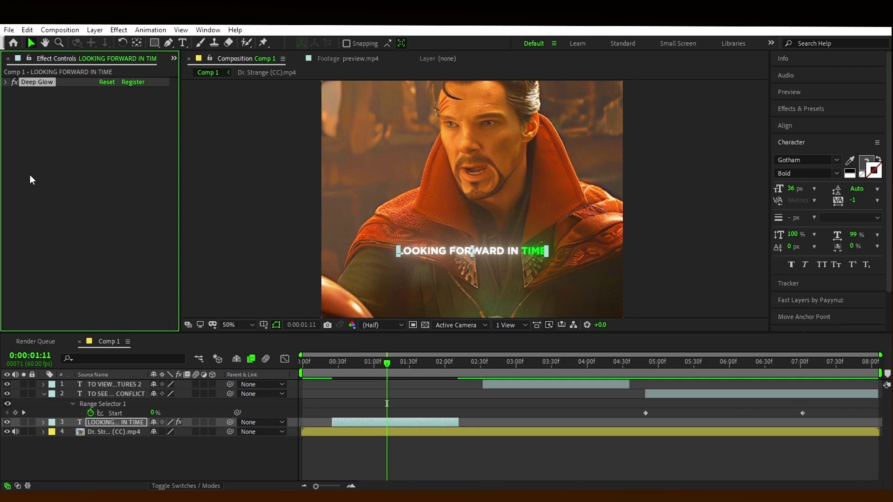
- Add a Drop Shadow to the subtitle
{"action": "key", "text": "ctrl+space"}
{"action": "type", "text": "drop"}
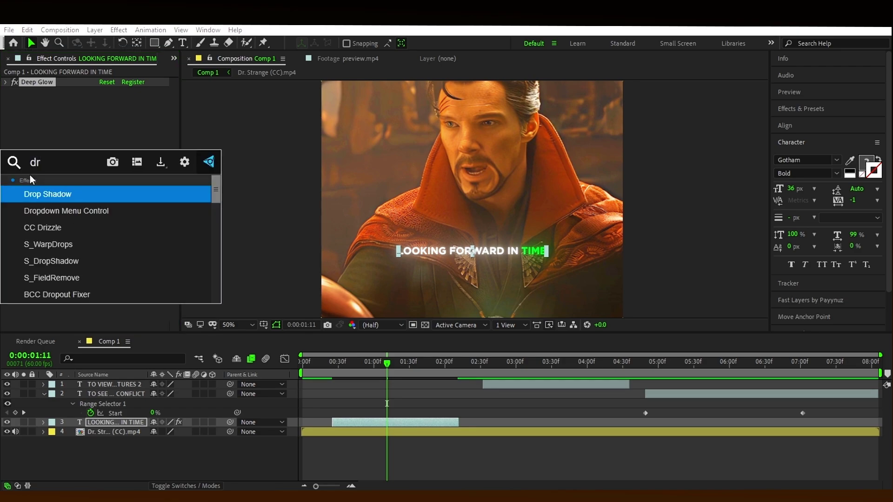
{"action": "left_click", "coordinate": [41, 198]}
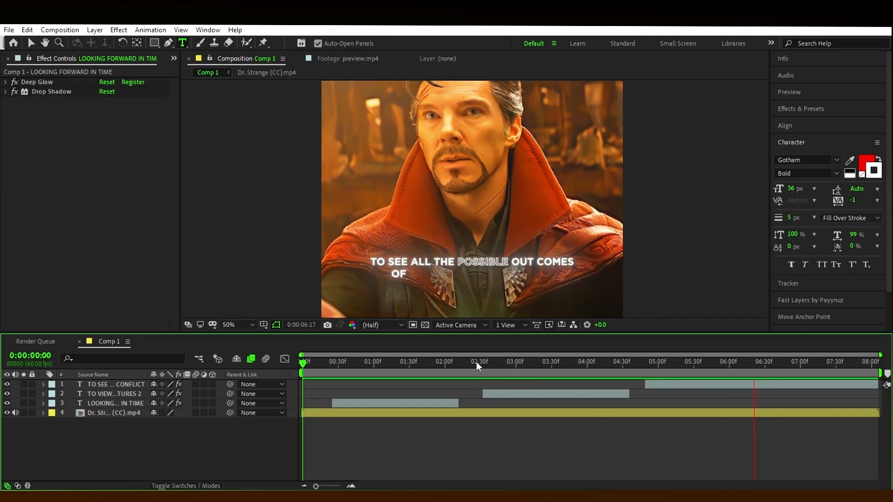
- Create Null 1, place it above LOOKING FORWARD IN TIME, and trim it to that layer
{"action": "left_click", "coordinate": [357, 361]}
{"action": "right_click", "coordinate": [270, 273]}
{"action": "mouse_move", "coordinate": [326, 280]}
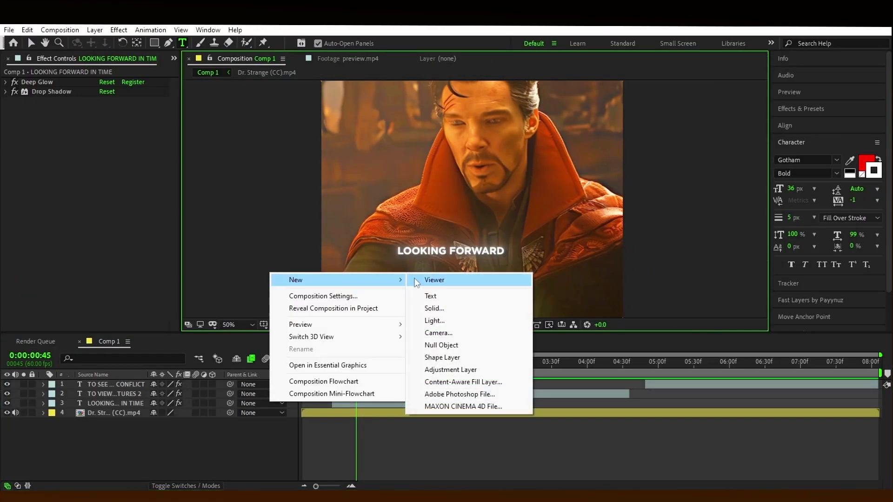
{"action": "left_click", "coordinate": [440, 346]}
{"action": "left_click_drag", "start_coordinate": [165, 386], "coordinate": [223, 408]}
{"action": "left_click", "coordinate": [364, 409]}
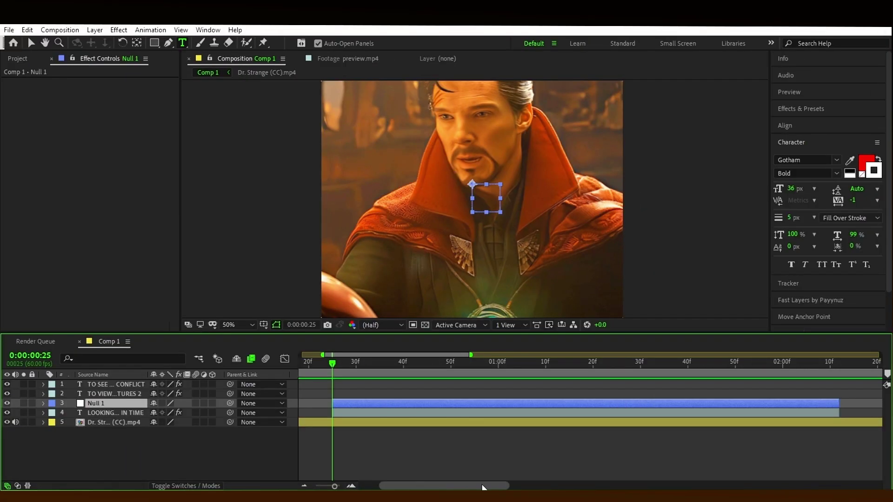
{"action": "left_click_drag", "start_coordinate": [461, 486], "coordinate": [467, 489]}
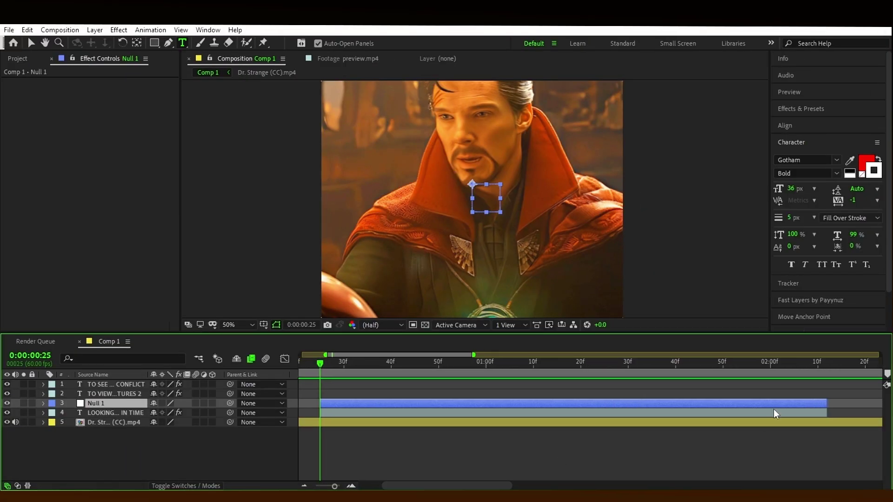
{"action": "left_click", "coordinate": [812, 143]}
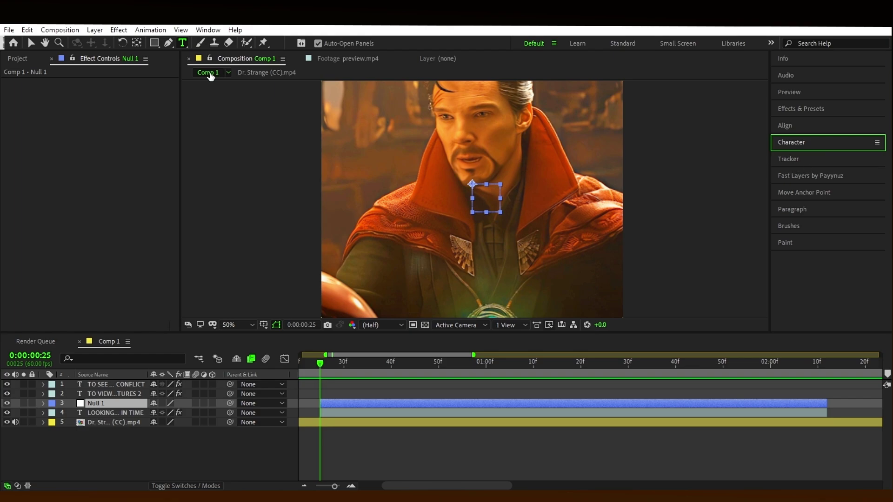
- Open the Tracker, start Track Motion on the Dr. Strange clip, and target Null 1
{"action": "left_click", "coordinate": [208, 30]}
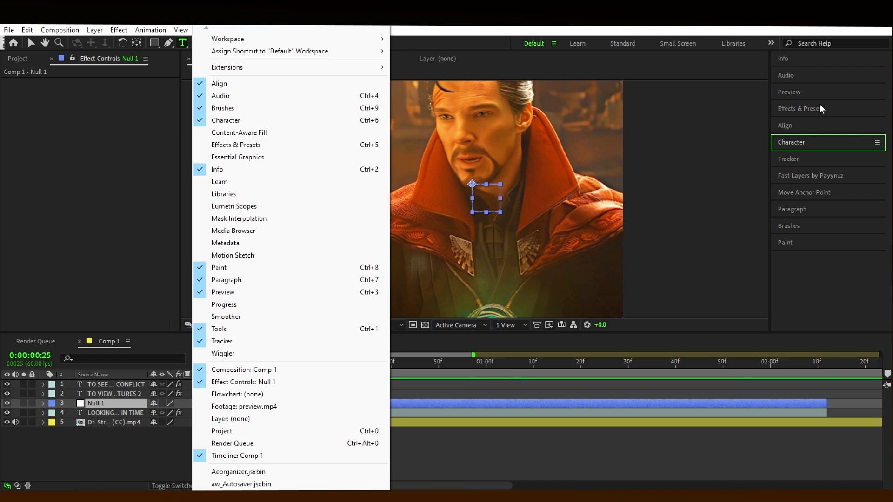
{"action": "left_click", "coordinate": [789, 159]}
{"action": "left_click", "coordinate": [371, 424]}
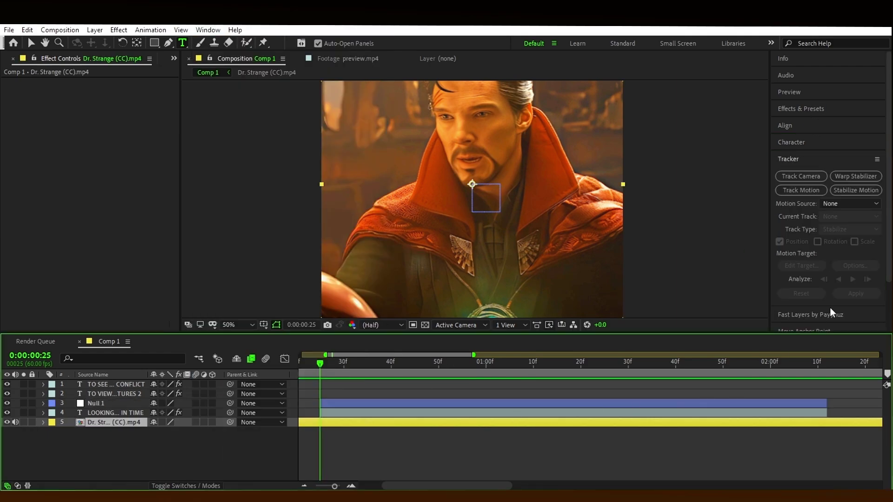
{"action": "left_click", "coordinate": [802, 190]}
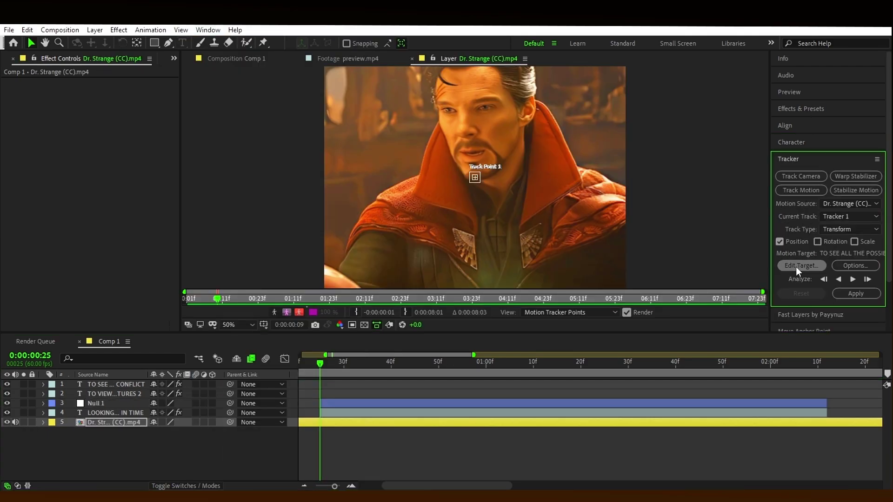
{"action": "left_click", "coordinate": [796, 266]}
{"action": "left_click", "coordinate": [448, 241]}
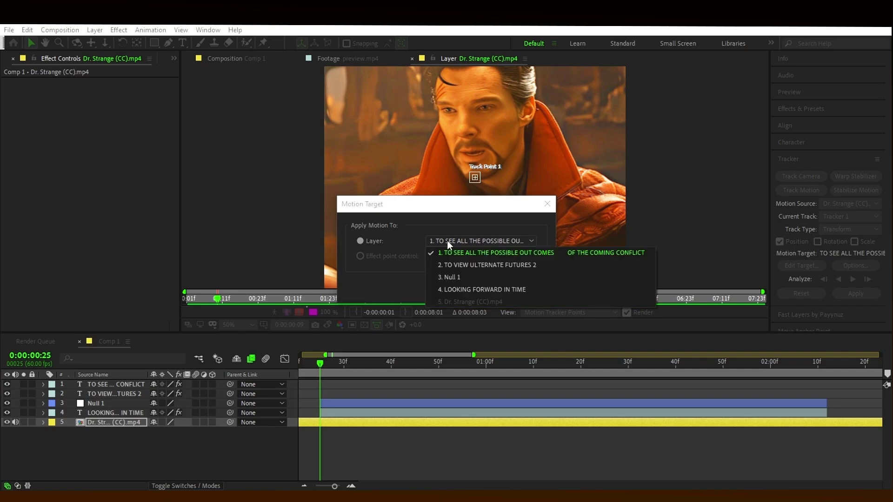
{"action": "left_click", "coordinate": [435, 279]}
{"action": "left_click", "coordinate": [463, 288]}
- At 200% zoom, enlarge the search and feature boxes around the nose, then return to Fit
{"action": "key", "text": "."}
{"action": "key", "text": "."}
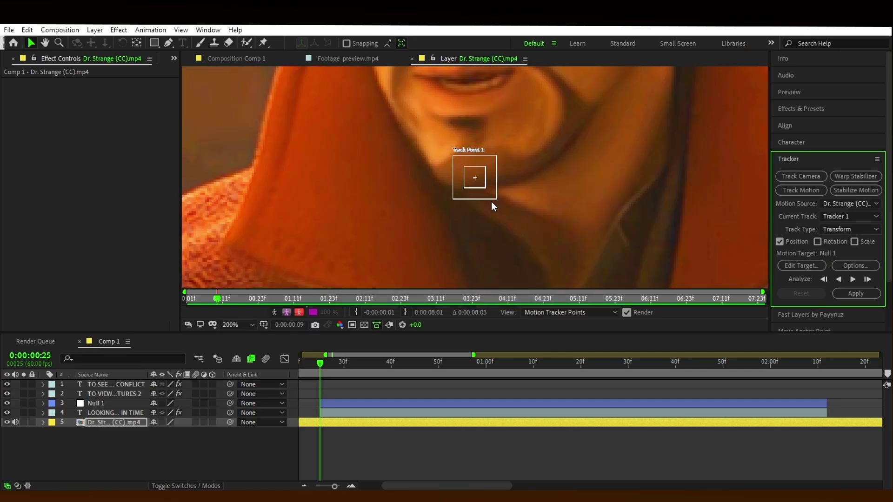
{"action": "left_click_drag", "start_coordinate": [526, 215], "coordinate": [537, 224]}
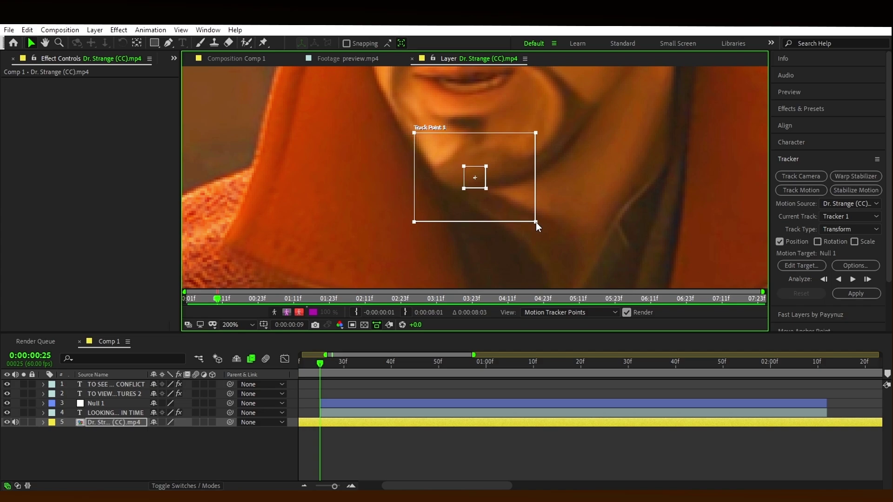
{"action": "left_click_drag", "start_coordinate": [486, 188], "coordinate": [518, 206]}
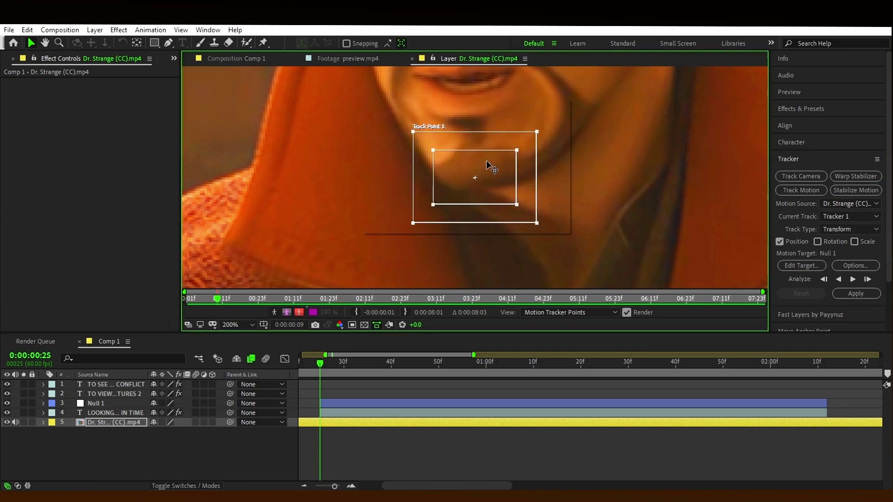
{"action": "left_click_drag", "start_coordinate": [488, 167], "coordinate": [454, 156]}
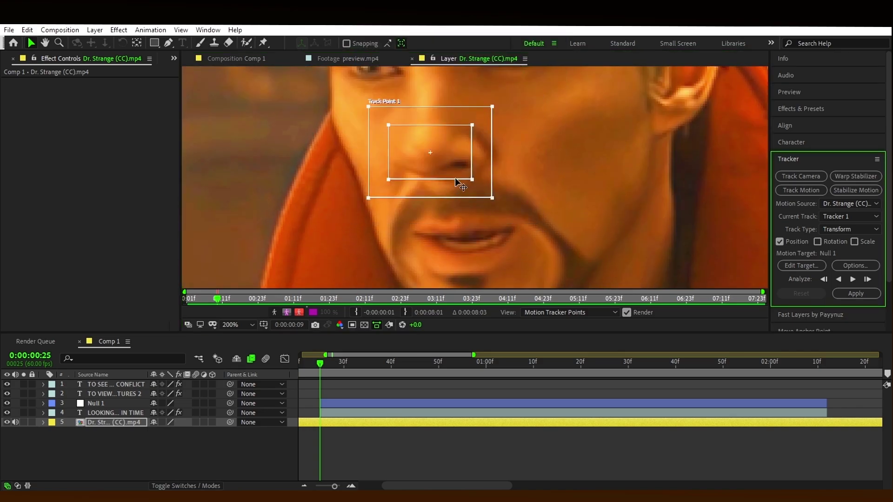
{"action": "left_click_drag", "start_coordinate": [490, 197], "coordinate": [511, 212]}
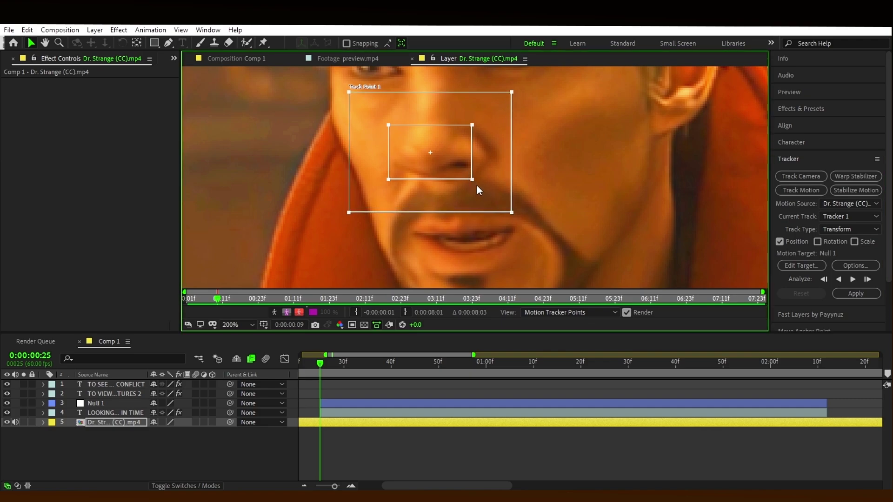
{"action": "left_click_drag", "start_coordinate": [473, 180], "coordinate": [486, 189]}
{"action": "left_click", "coordinate": [238, 324]}
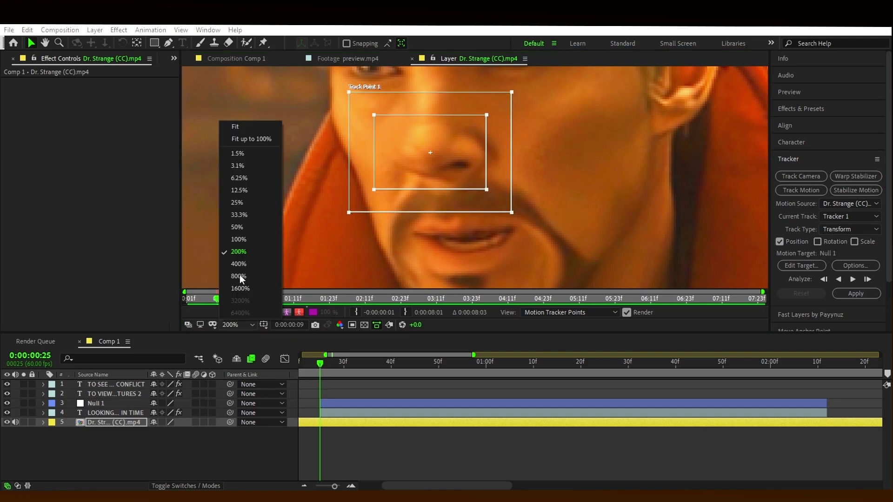
{"action": "left_click", "coordinate": [239, 127]}
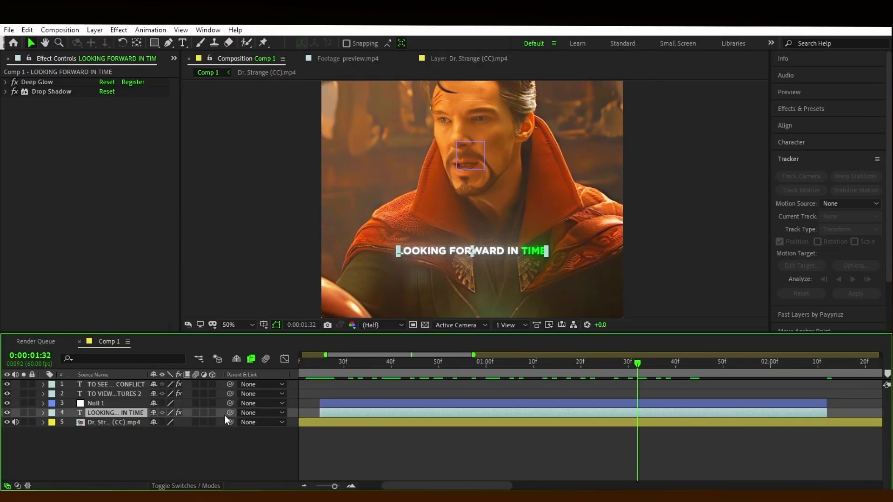
- Parent LOOKING FORWARD IN TIME to Null 1, raise its Position Y to 167.3, and preview
{"action": "left_click_drag", "start_coordinate": [227, 413], "coordinate": [111, 400]}
{"action": "left_click", "coordinate": [359, 393]}
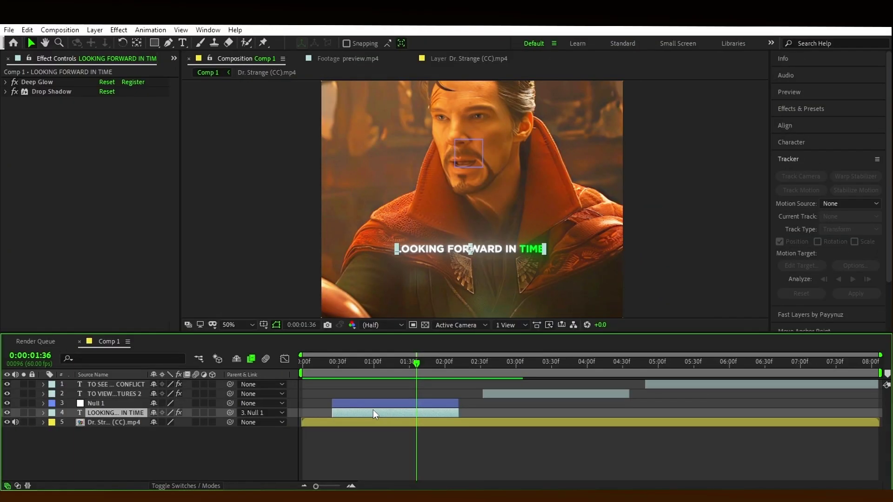
{"action": "key", "text": "p"}
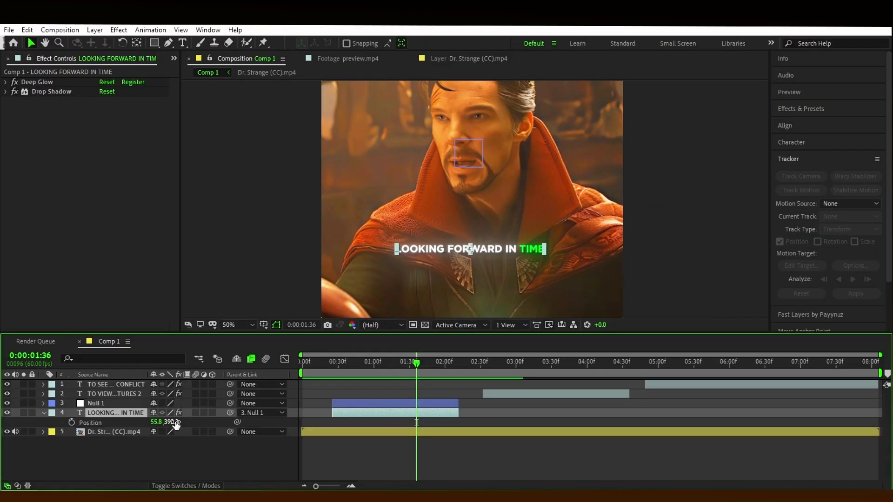
{"action": "left_click_drag", "start_coordinate": [176, 424], "coordinate": [55, 413]}
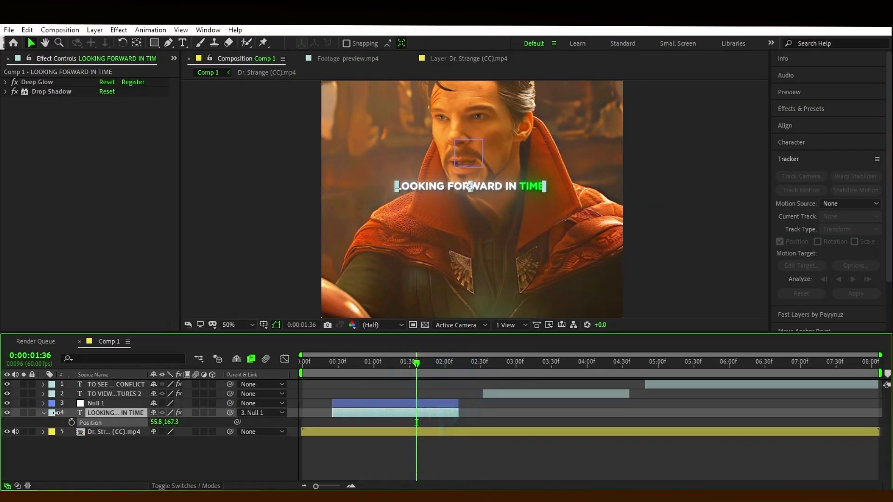
{"action": "left_click", "coordinate": [365, 415]}
{"action": "key", "text": "Home"}
{"action": "key", "text": "space"}
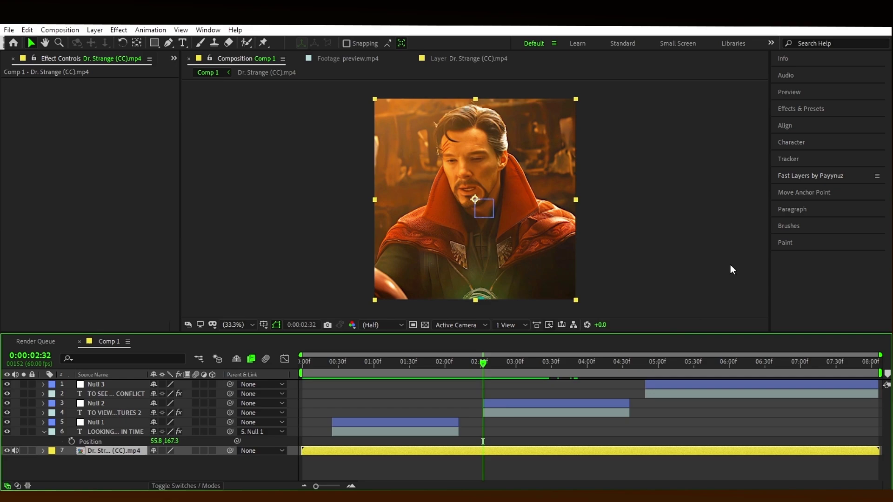
- Track the forehead with Null 2 as the target and analyse forward through the clip
{"action": "left_click", "coordinate": [788, 159]}
{"action": "left_click", "coordinate": [797, 187]}
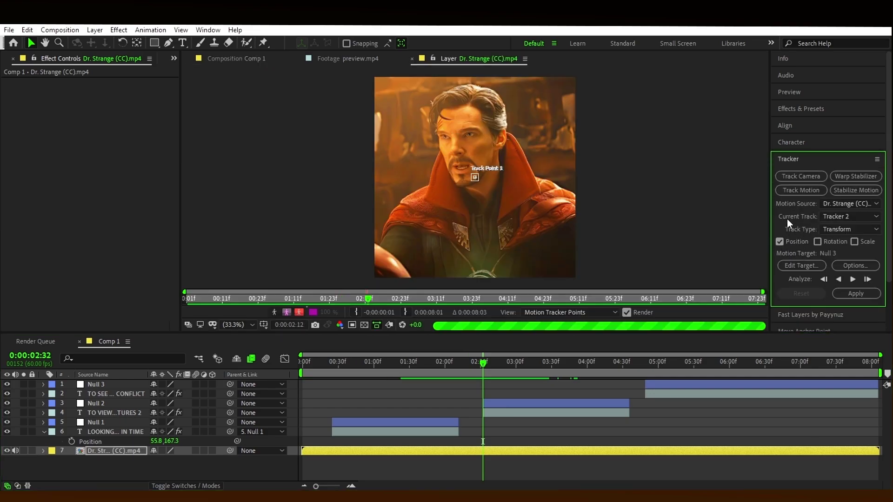
{"action": "left_click", "coordinate": [800, 266]}
{"action": "left_click", "coordinate": [453, 241]}
{"action": "left_click", "coordinate": [449, 277]}
{"action": "key", "text": "Return"}
{"action": "left_click_drag", "start_coordinate": [474, 177], "coordinate": [469, 159]}
{"action": "left_click", "coordinate": [867, 279]}
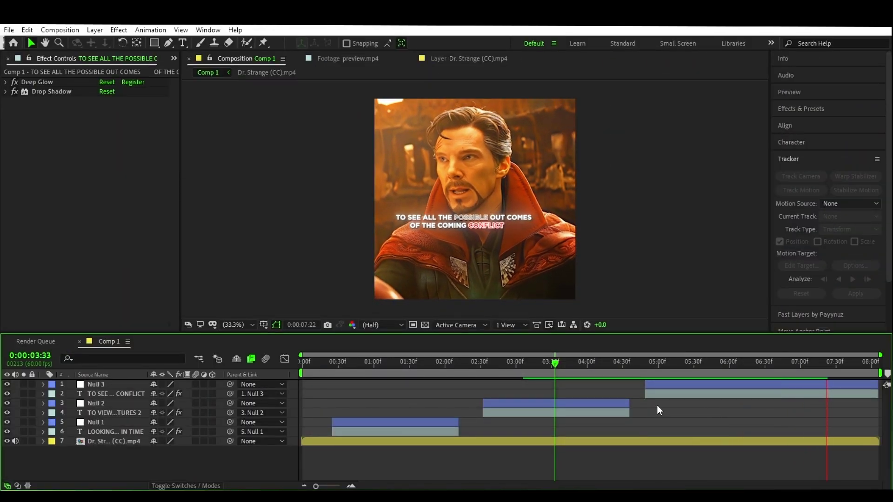
{"action": "key", "text": "Home"}
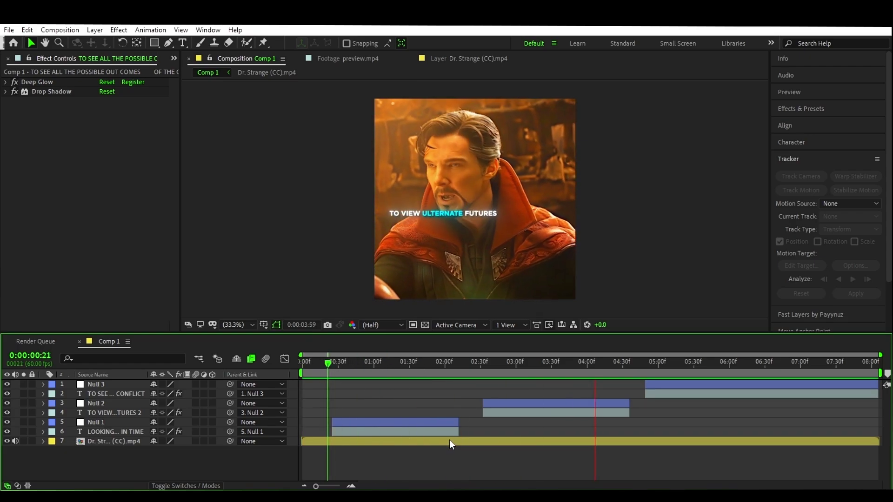
{"action": "key", "text": "space"}
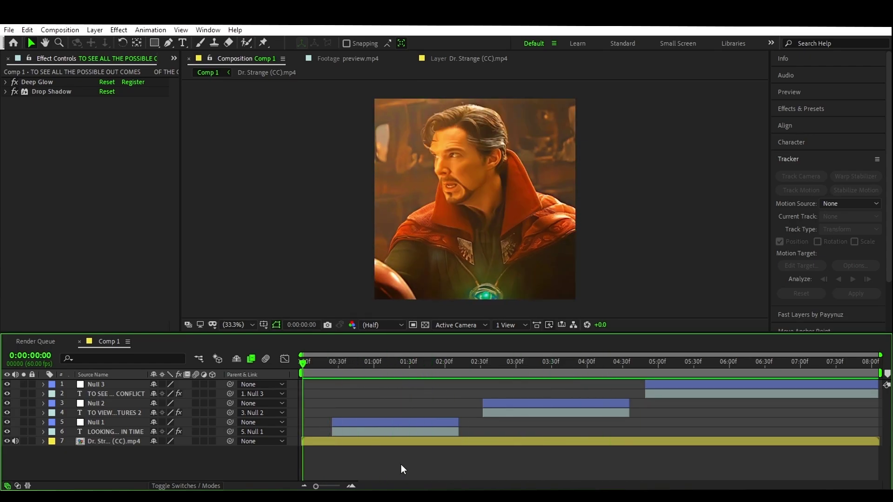
- Preview the reddish grade and reposition Adjustment Layer 1 in the layer stack
{"action": "key", "text": "space"}
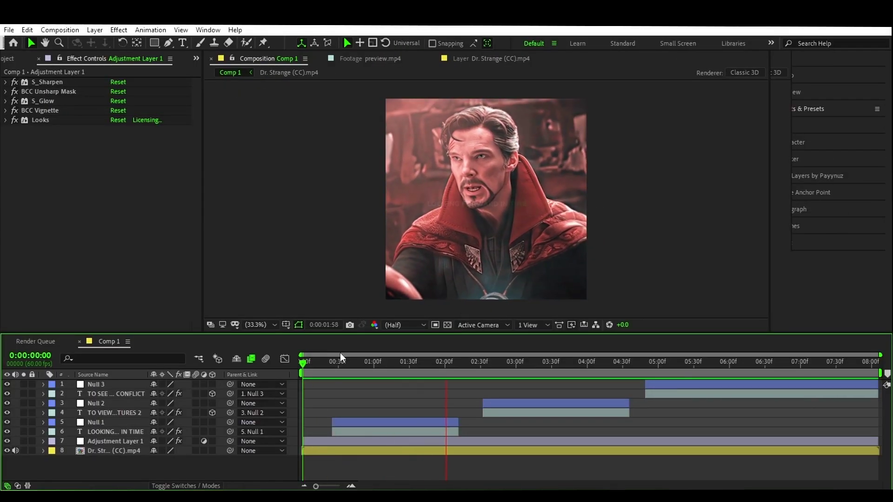
{"action": "key", "text": "space"}
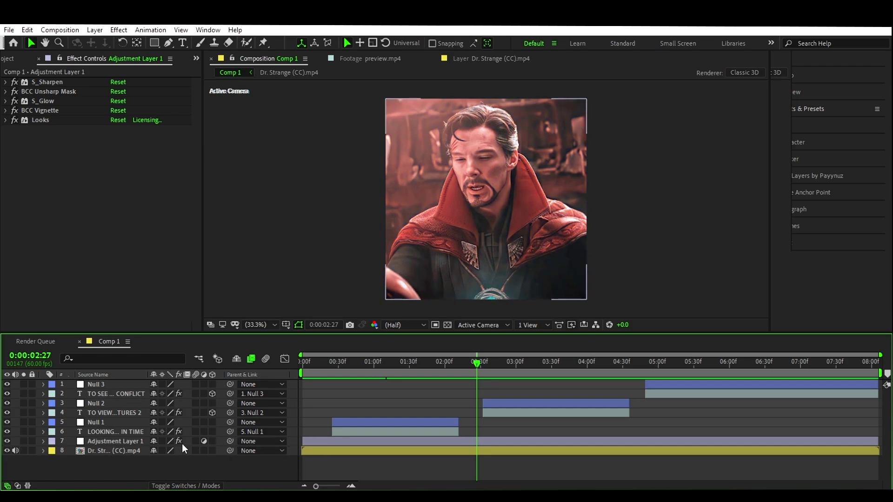
{"action": "left_click_drag", "start_coordinate": [113, 445], "coordinate": [111, 437]}
{"action": "left_click", "coordinate": [117, 450]}
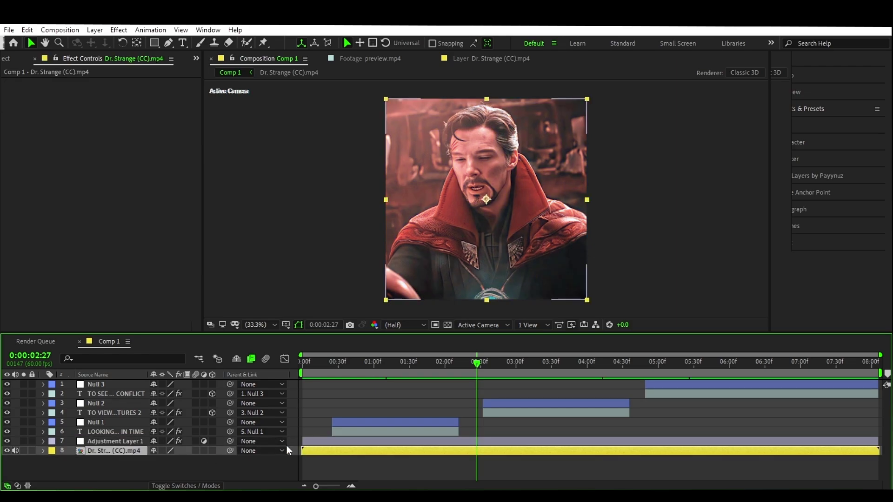
{"action": "left_click", "coordinate": [120, 442]}
{"action": "left_click_drag", "start_coordinate": [124, 384], "coordinate": [125, 385]}
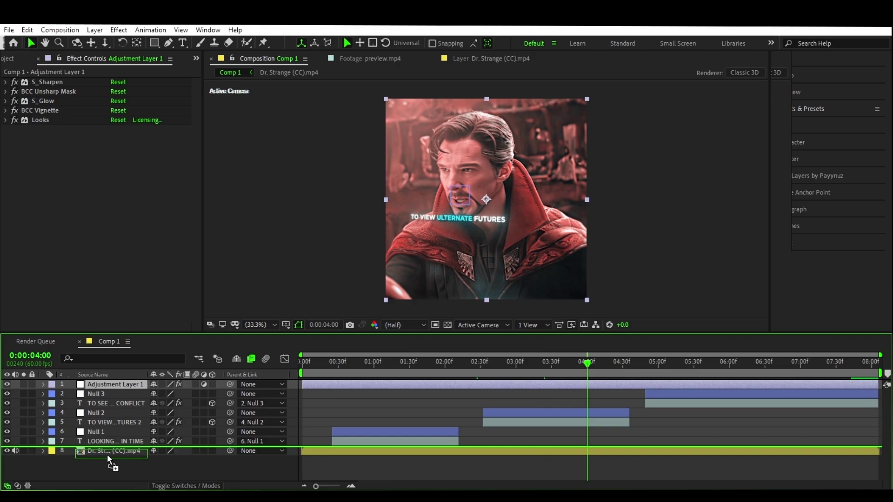
{"action": "left_click_drag", "start_coordinate": [115, 429], "coordinate": [111, 384]}
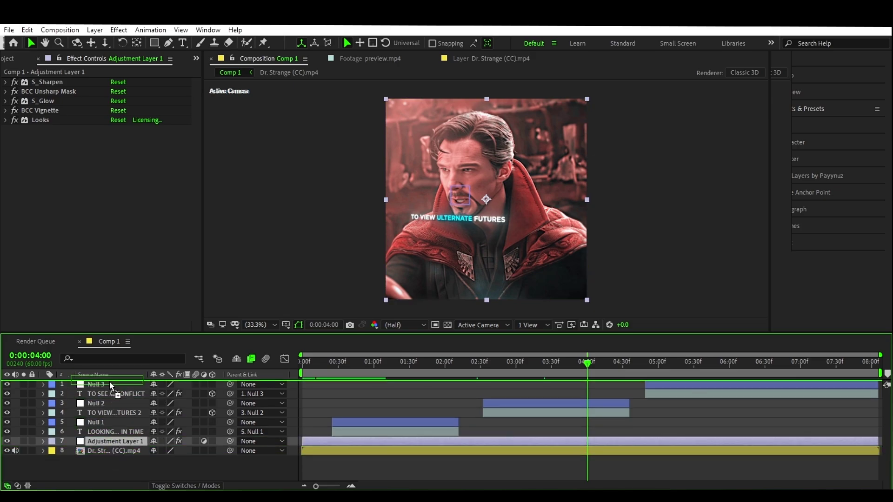